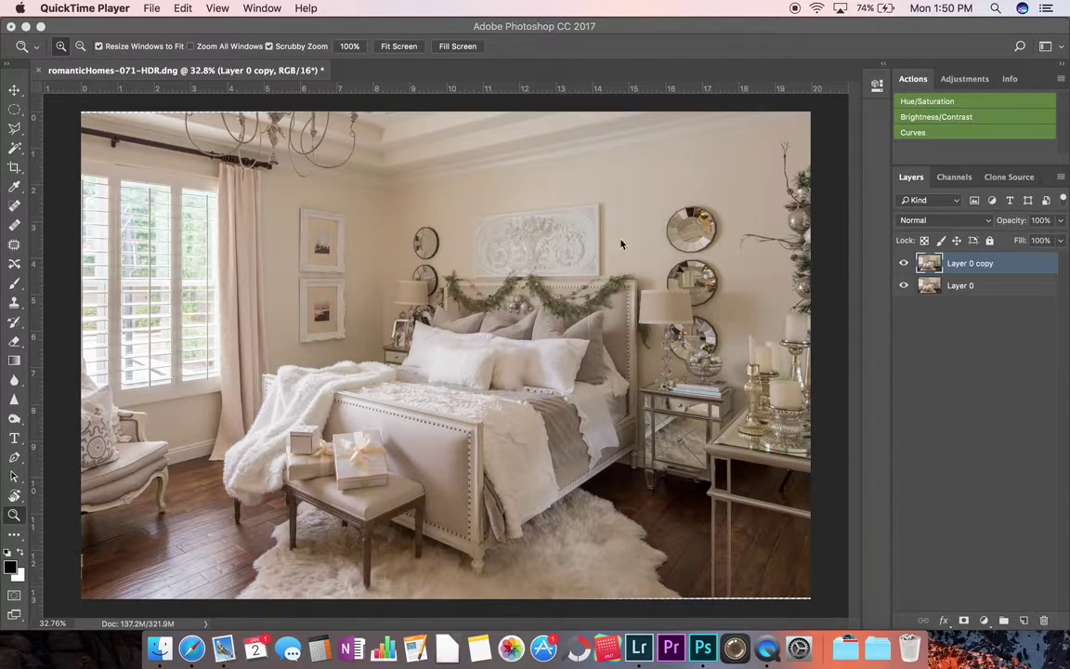
Step: Add a Hue/Saturation adjustment layer above Layer 0 copy and open its adjustment properties
left_click(926, 104)
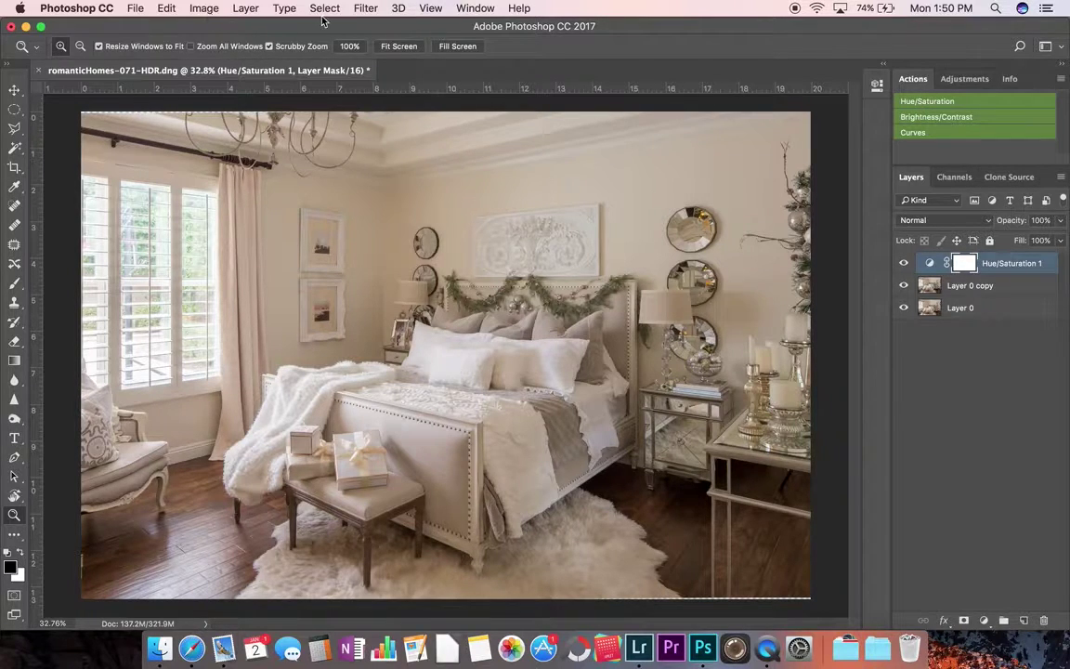
left_click(240, 10)
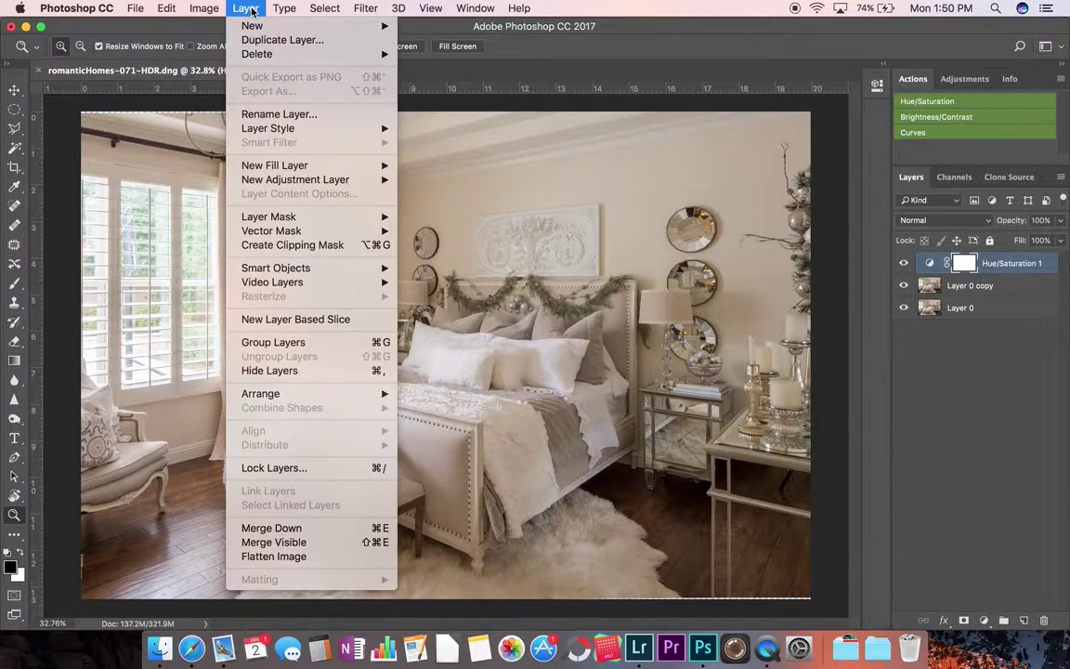
mouse_move(319, 181)
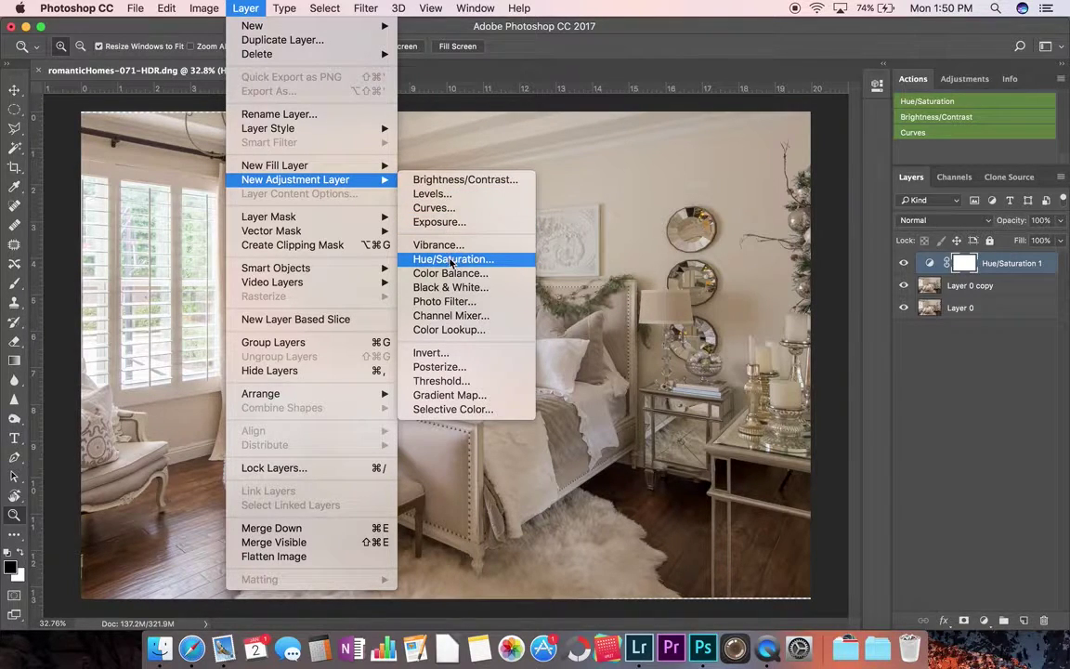
left_click(973, 365)
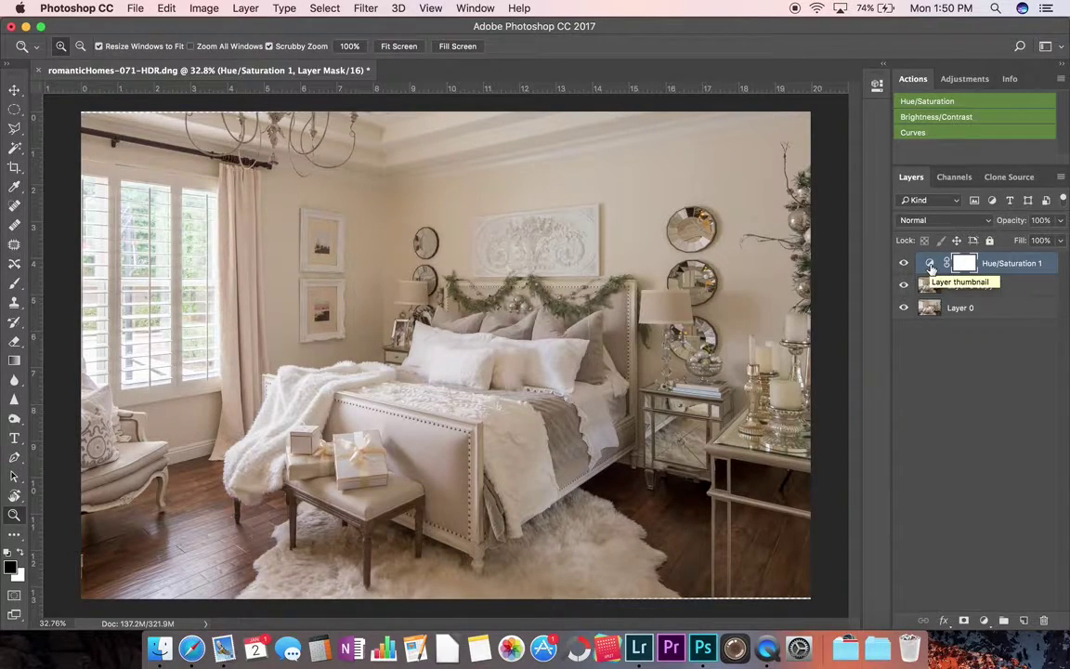
double_click(930, 266)
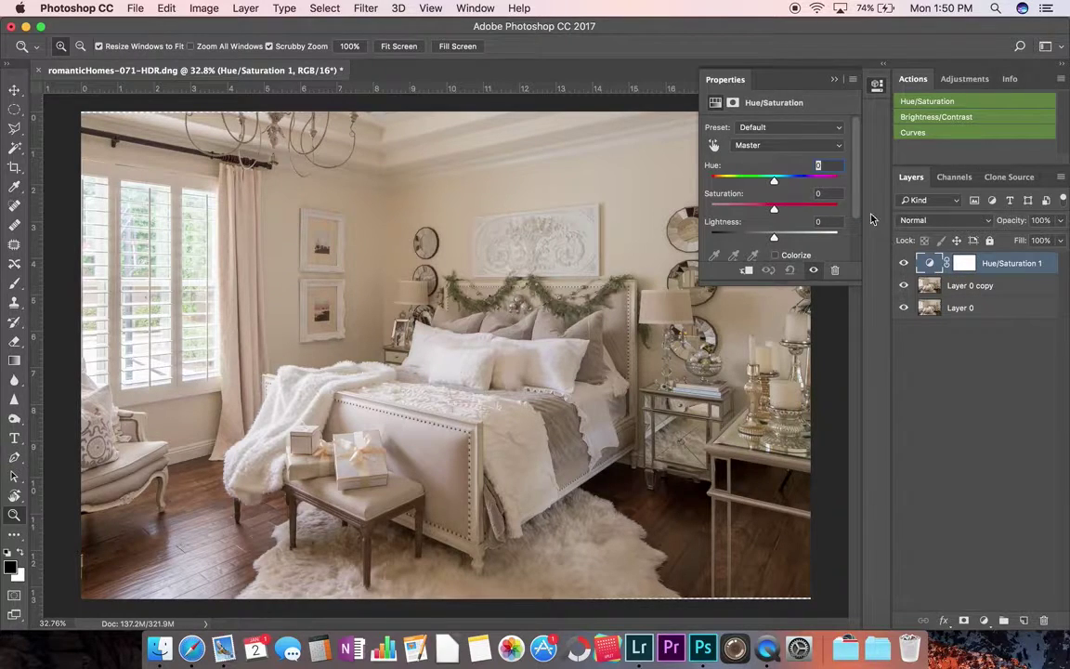
left_click(714, 146)
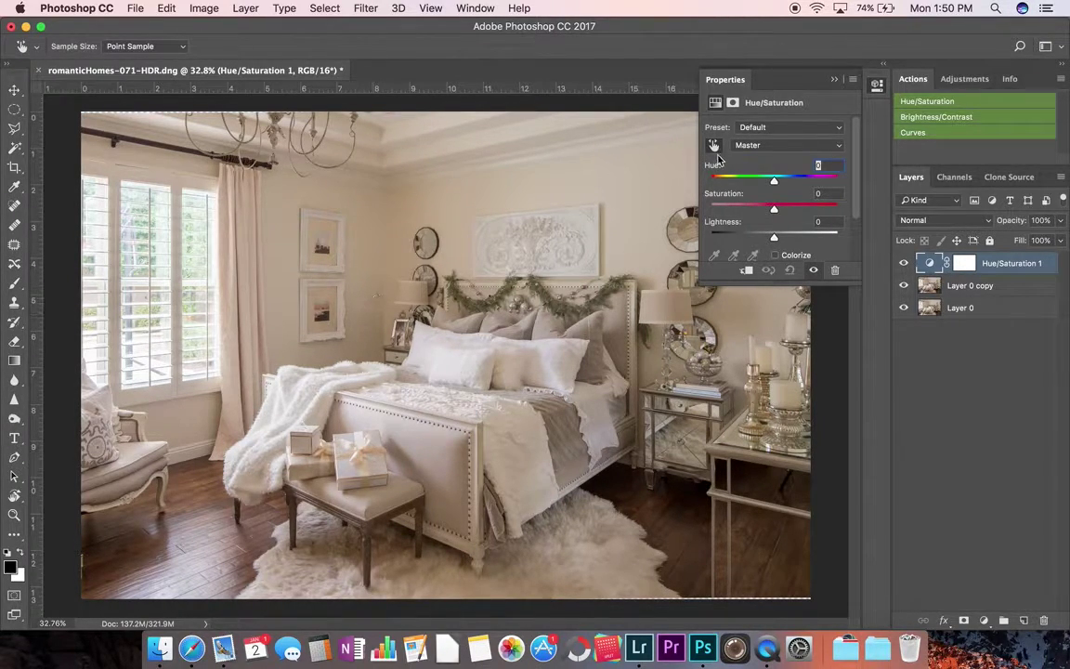
key("z")
left_click(788, 147)
left_click(788, 146)
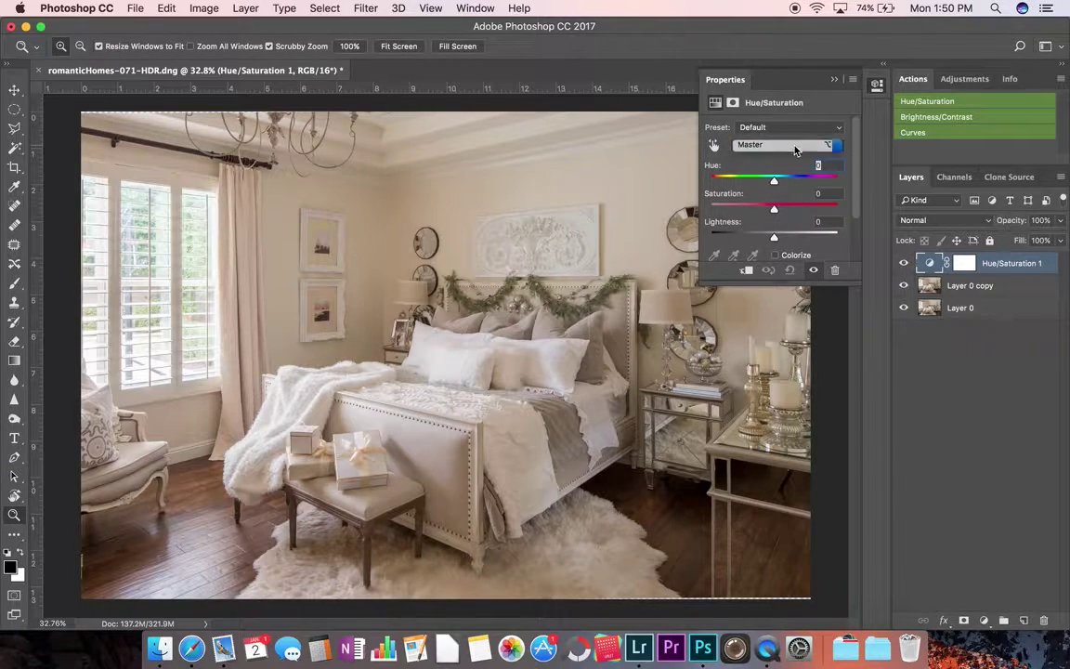
left_click(785, 147)
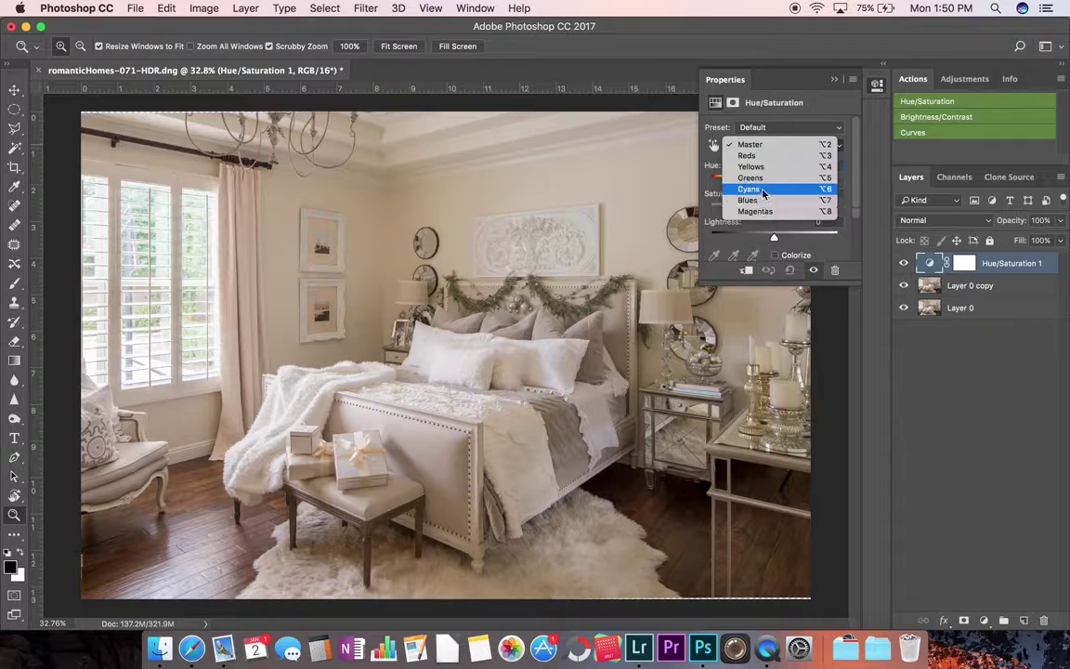
left_click(765, 131)
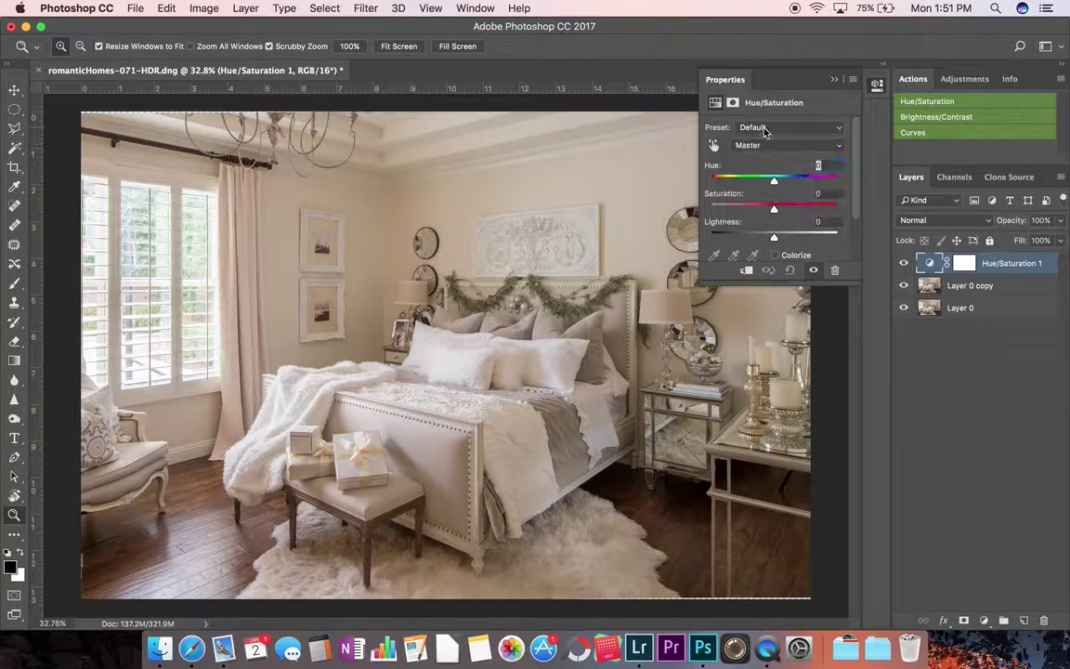
Step: Sample the green garland on the headboard with the on-image adjustment tool to identify its colour range
left_click_drag(386, 225, 482, 230)
left_click_drag(643, 402, 291, 264)
mouse_move(485, 287)
left_mouse_down()
mouse_move(555, 288)
mouse_move(486, 289)
mouse_move(496, 283)
left_mouse_up()
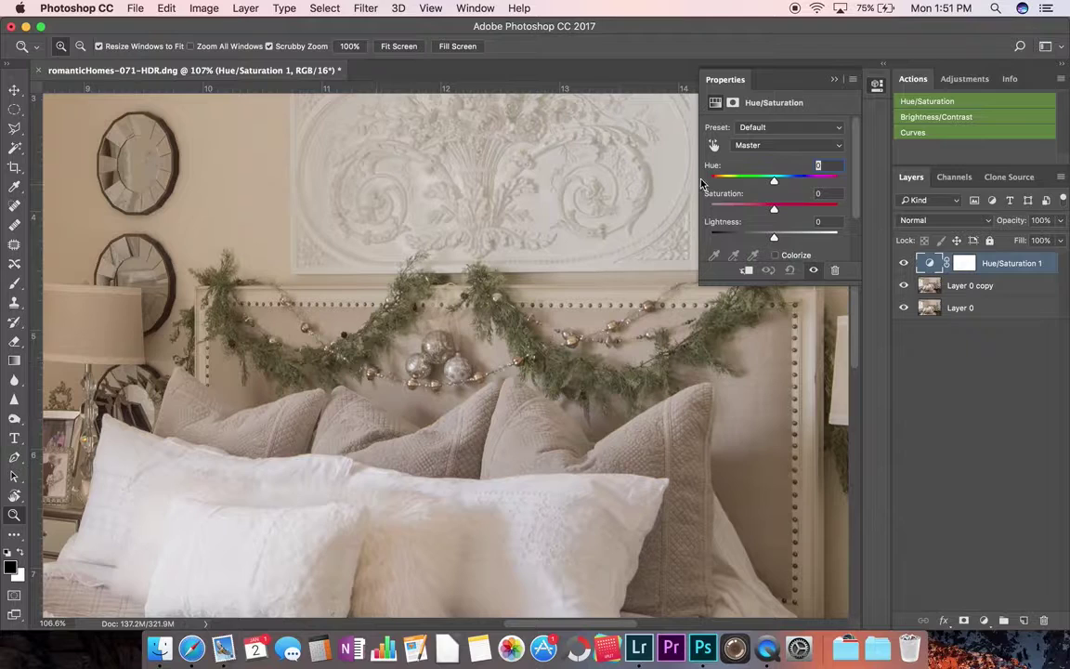
left_click(714, 146)
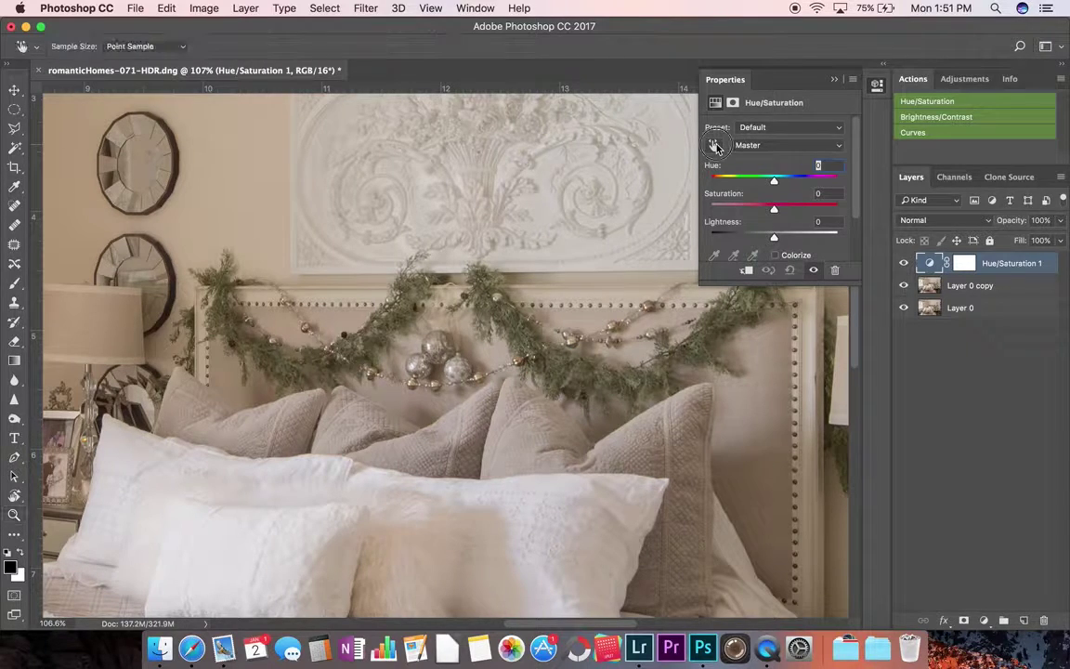
left_click(701, 347)
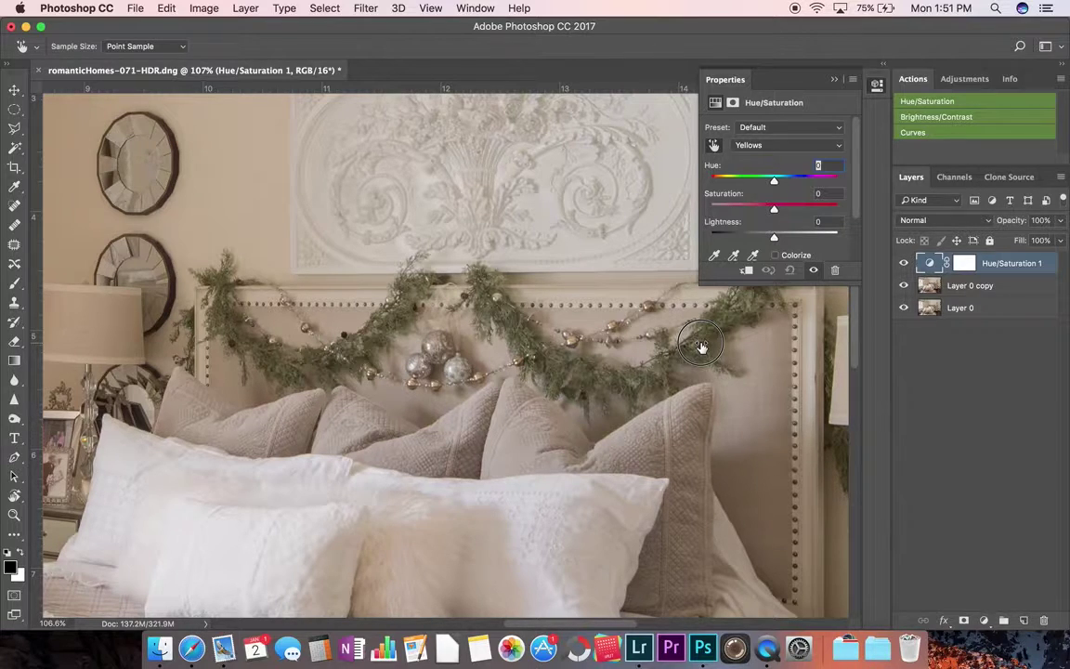
mouse_move(702, 347)
left_mouse_down()
mouse_move(603, 354)
mouse_move(769, 349)
mouse_move(626, 352)
mouse_move(701, 341)
left_mouse_up()
Step: Sample more spots along the garland's foliage at close range and undo the unwanted colour change
key("super+space")
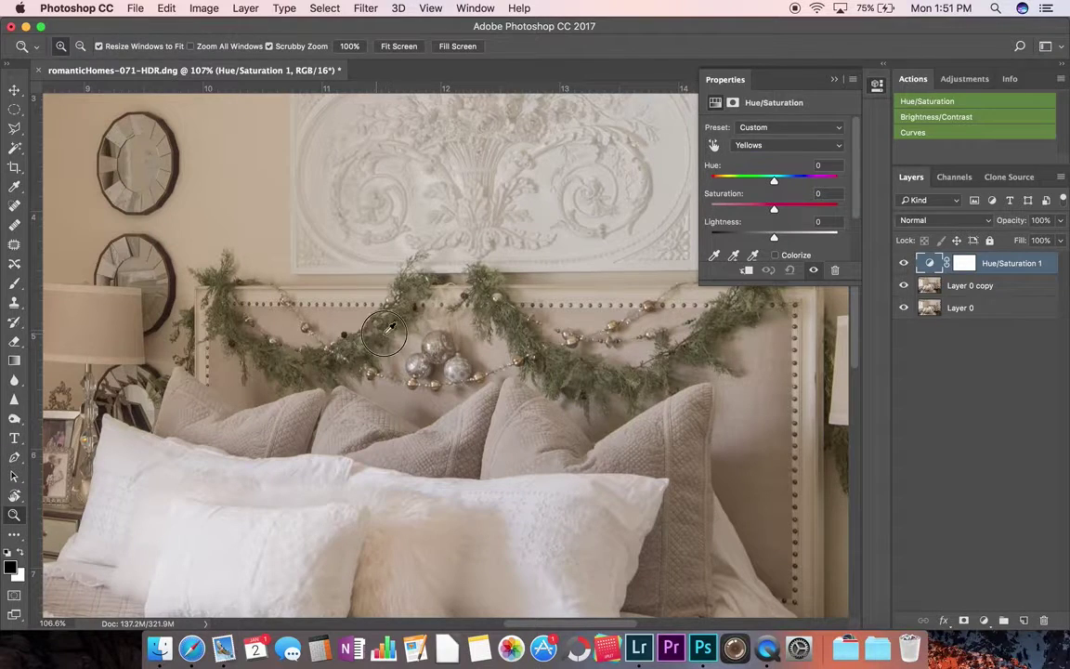
left_click_drag(374, 334, 553, 283)
key("space")
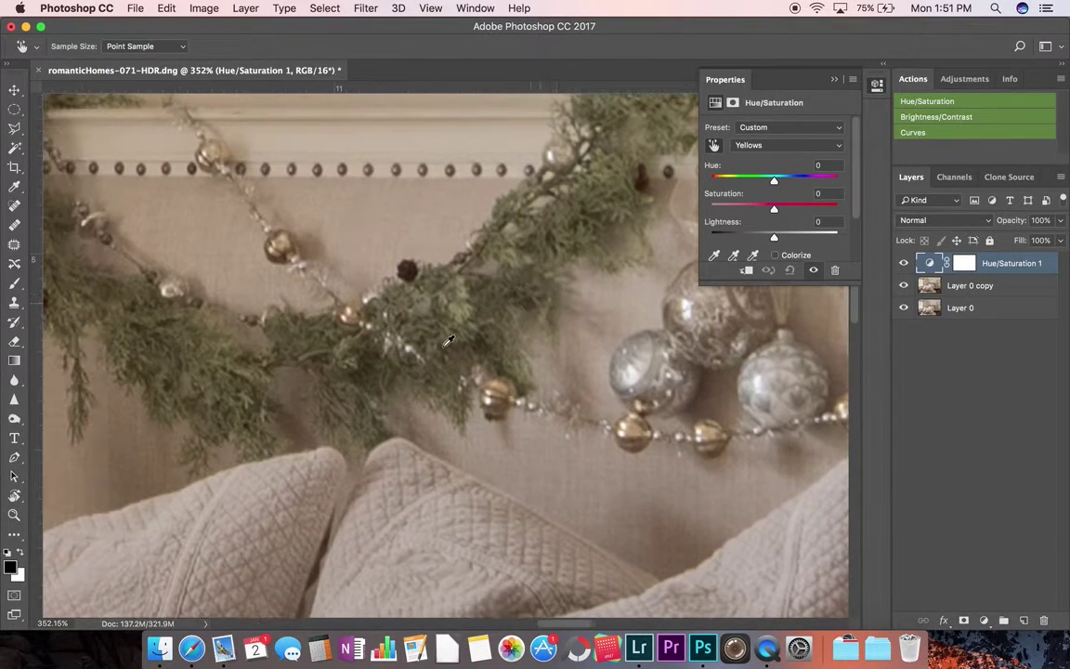
mouse_move(348, 342)
left_mouse_down()
mouse_move(287, 361)
mouse_move(367, 347)
left_mouse_up()
key("super+z")
scroll(523, 216, "up", 5)
scroll(523, 215, "right", 5)
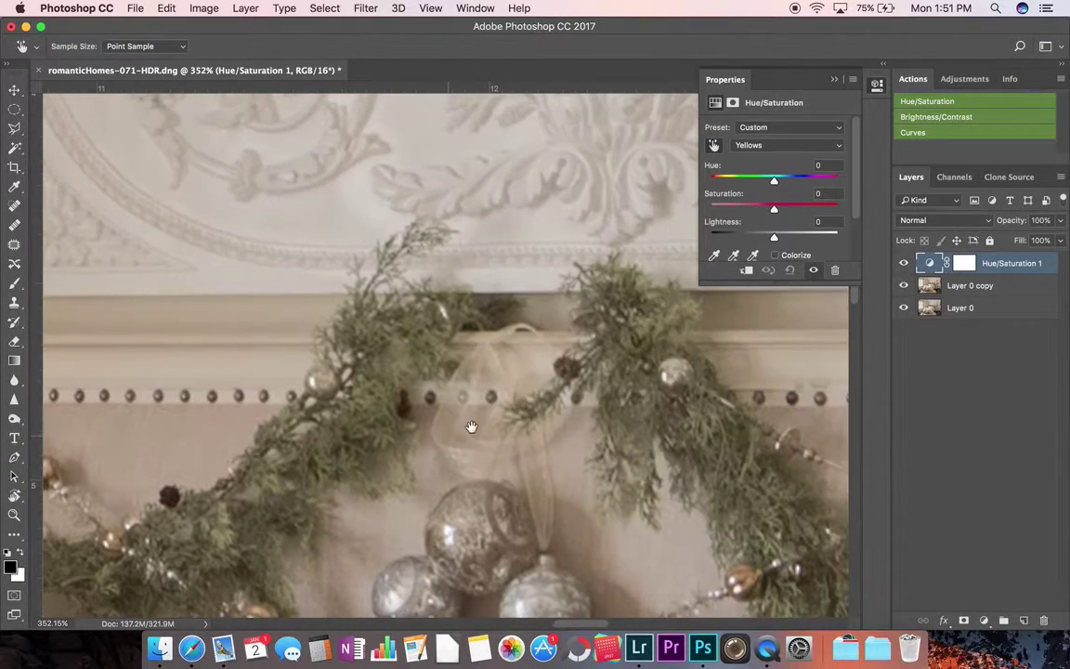
scroll(530, 379, "down", 5)
scroll(530, 380, "right", 5)
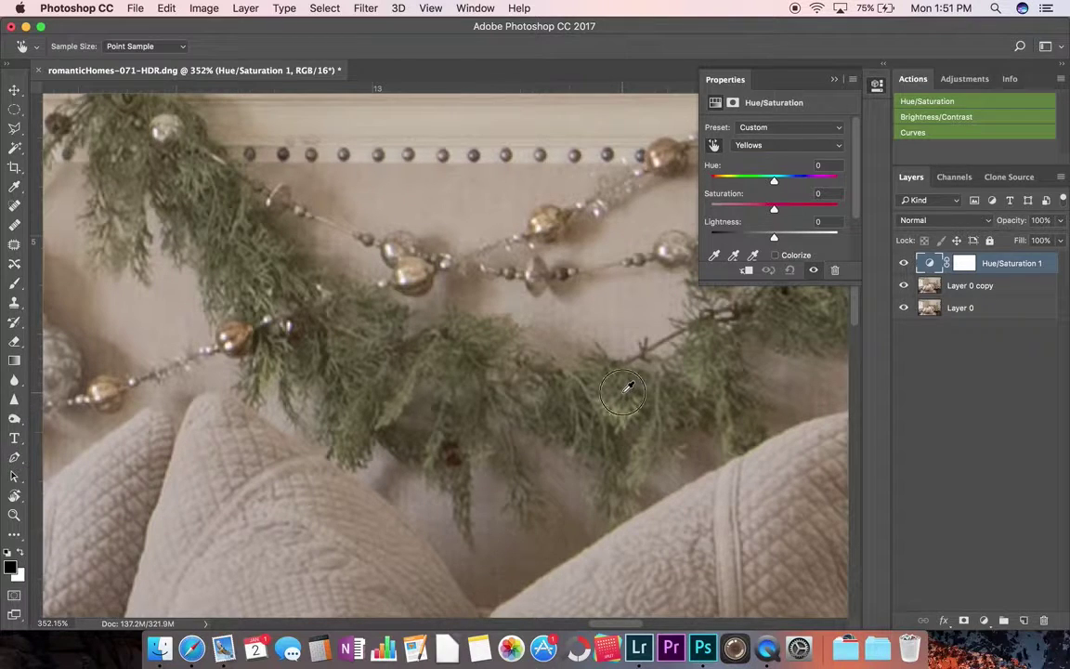
mouse_move(628, 387)
left_mouse_down()
mouse_move(598, 399)
mouse_move(677, 387)
mouse_move(600, 399)
mouse_move(628, 389)
left_mouse_up()
Step: Sample the cream ribbon on the large gift box with the on-image adjustment tool to check its colour range
key("z")
left_click_drag(595, 347, 474, 394)
left_click_drag(390, 443, 489, 320)
left_click_drag(339, 358, 494, 331)
left_click_drag(431, 488, 476, 422)
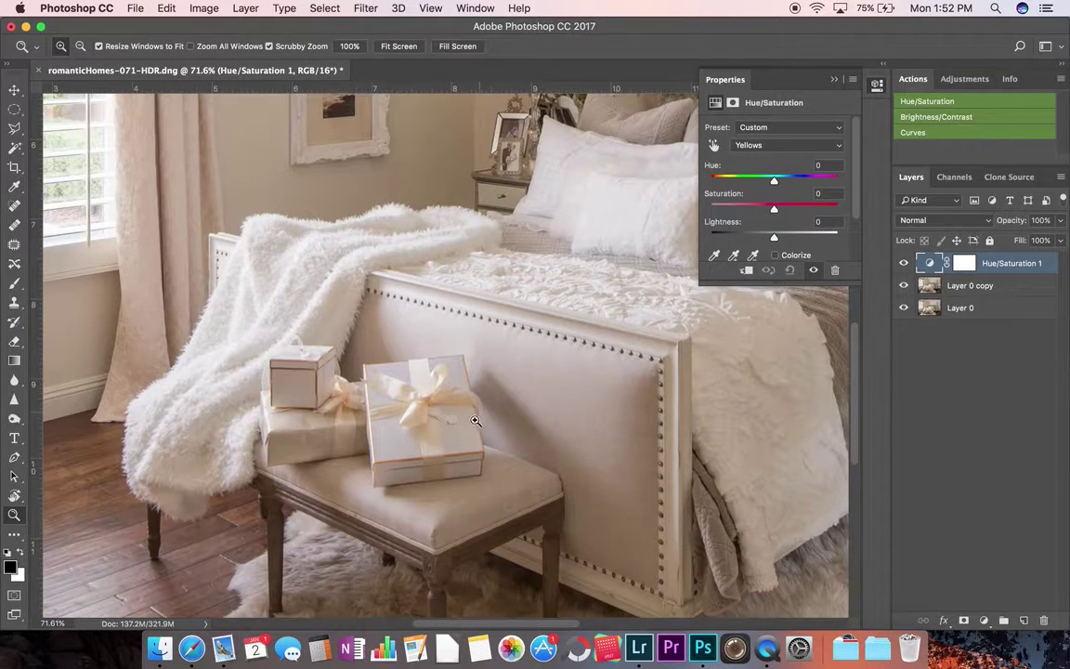
left_click_drag(402, 416, 509, 390)
left_click_drag(336, 435, 354, 410)
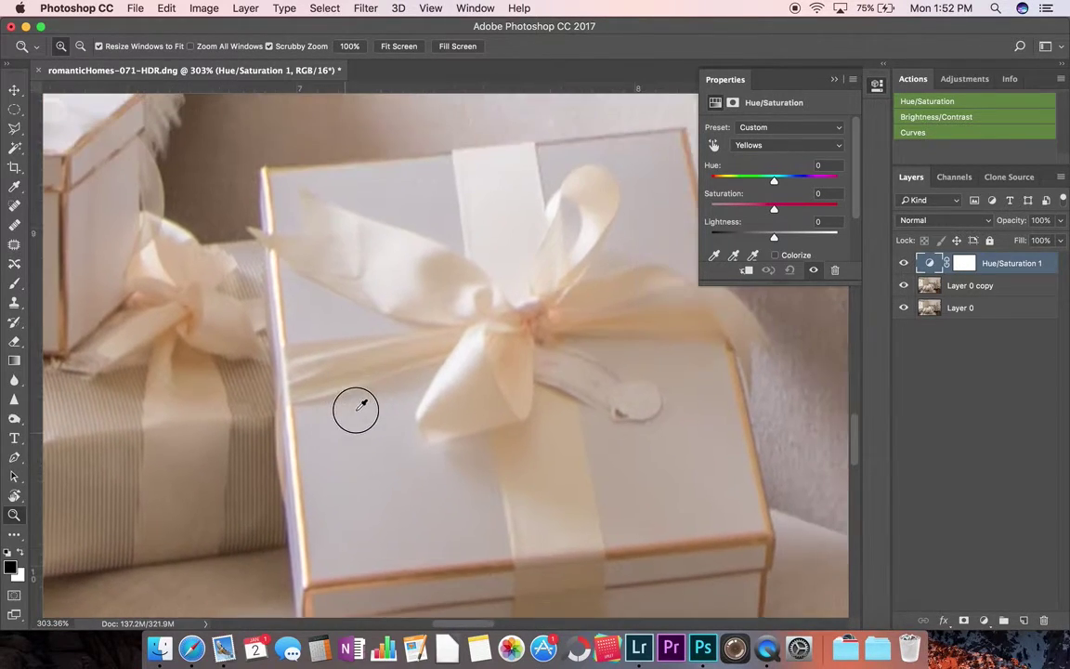
key("i")
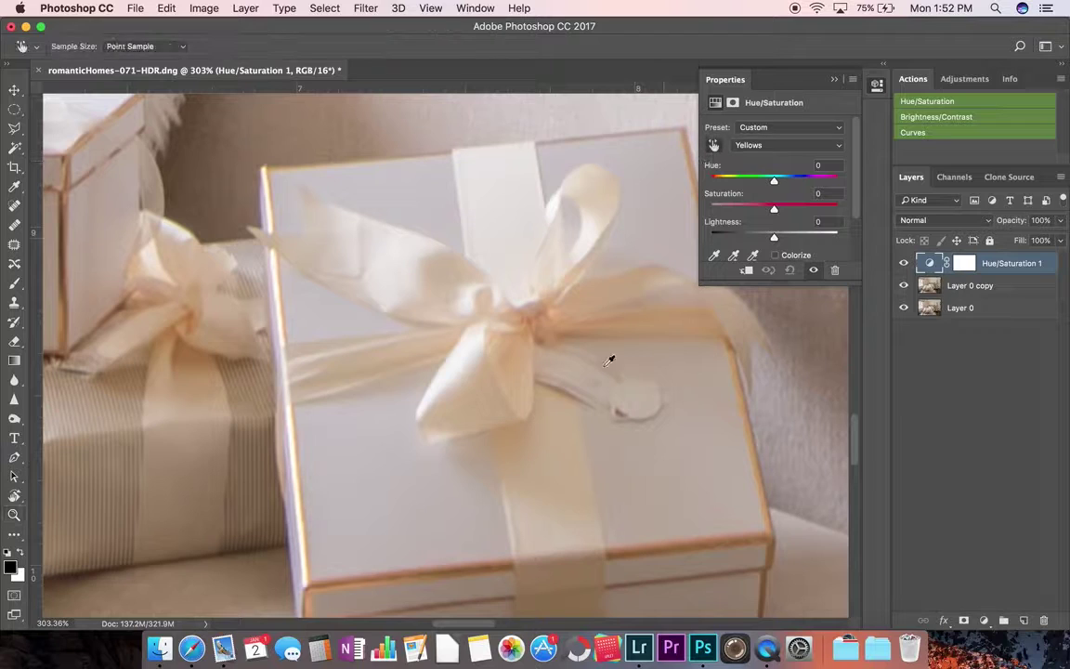
mouse_move(552, 439)
left_mouse_down()
mouse_move(519, 447)
mouse_move(561, 444)
mouse_move(516, 451)
mouse_move(554, 436)
left_mouse_up()
mouse_move(547, 443)
left_mouse_down()
mouse_move(595, 442)
mouse_move(559, 455)
mouse_move(569, 451)
mouse_move(549, 440)
left_mouse_up()
Step: Try a Yellows saturation of -67 on the gift ribbon, reset it to 0 and close the adjustment properties
double_click(729, 193)
left_click_drag(567, 375, 460, 368)
key("z")
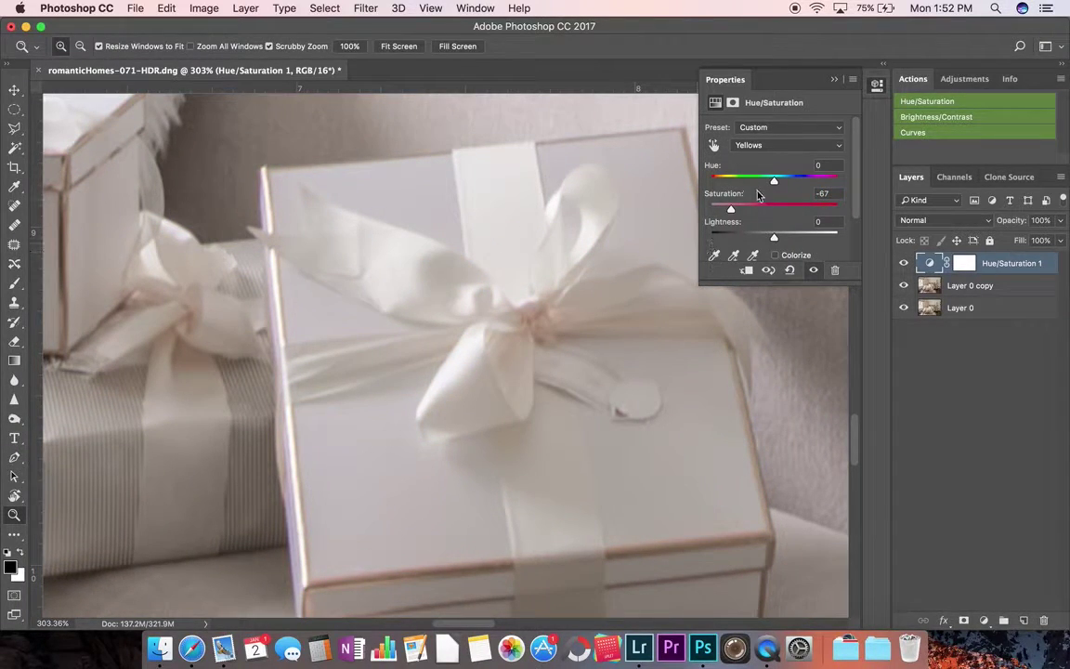
left_click_drag(732, 209, 776, 210)
left_click(834, 80)
left_click_drag(564, 411, 428, 465)
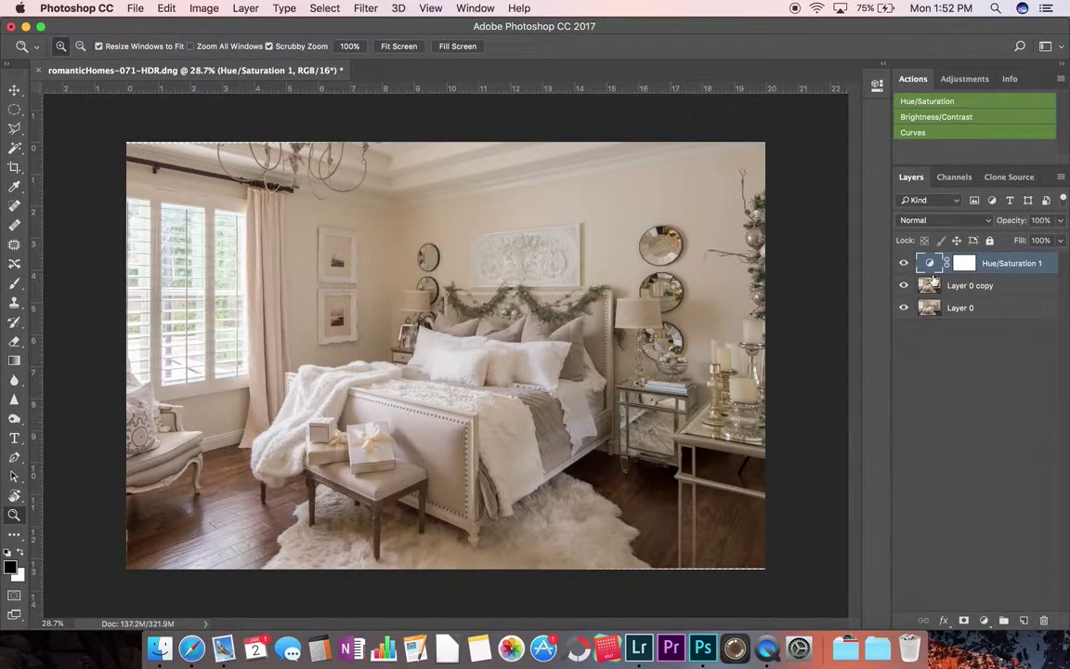
Step: Reduce the saturation of the Yellows range in the Hue/Saturation layer until the walls lose their yellow cast
left_click(934, 269)
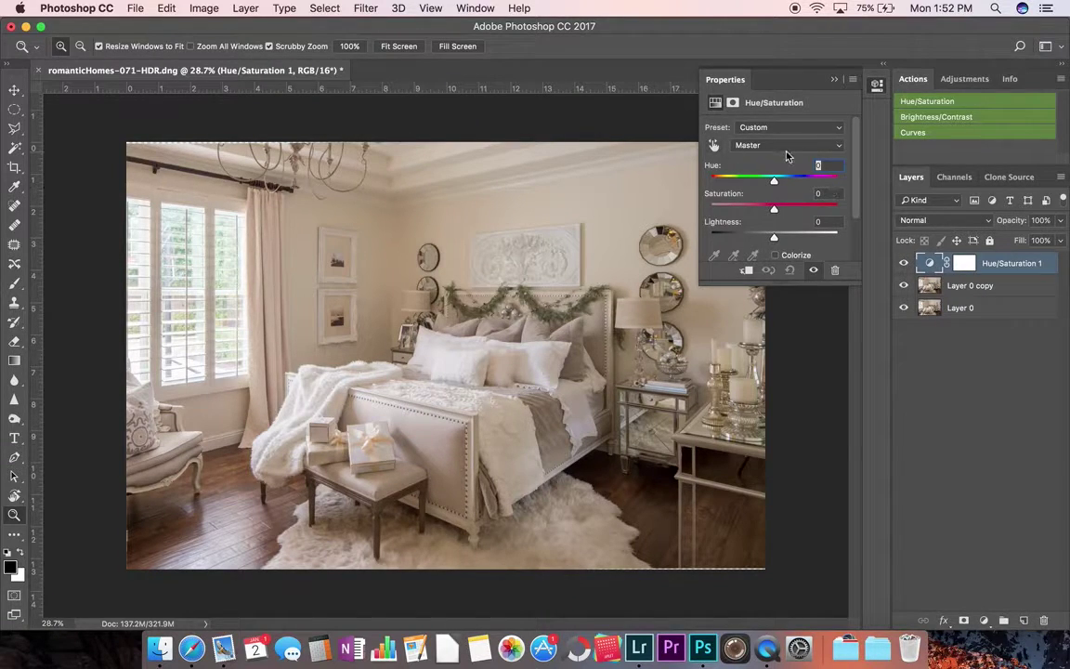
left_click(786, 147)
left_click(763, 167)
left_click_drag(774, 213, 749, 211)
mouse_move(749, 209)
left_mouse_down()
mouse_move(779, 212)
mouse_move(744, 212)
left_mouse_up()
left_click(833, 84)
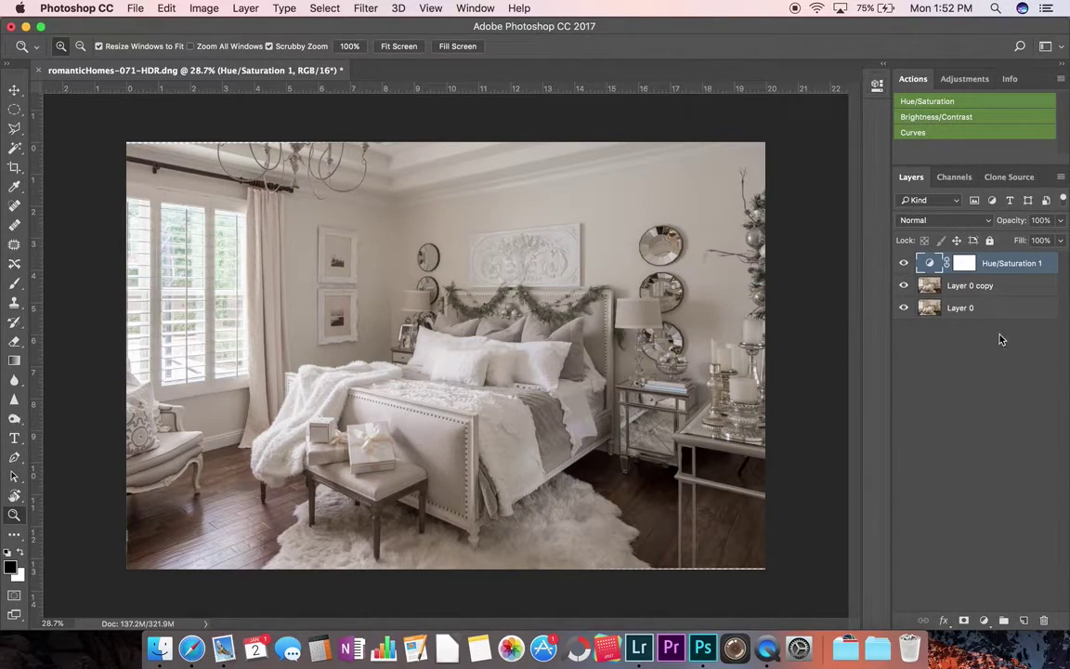
Step: Invert the Hue/Saturation layer's mask to black to hide the adjustment everywhere
left_click(964, 264)
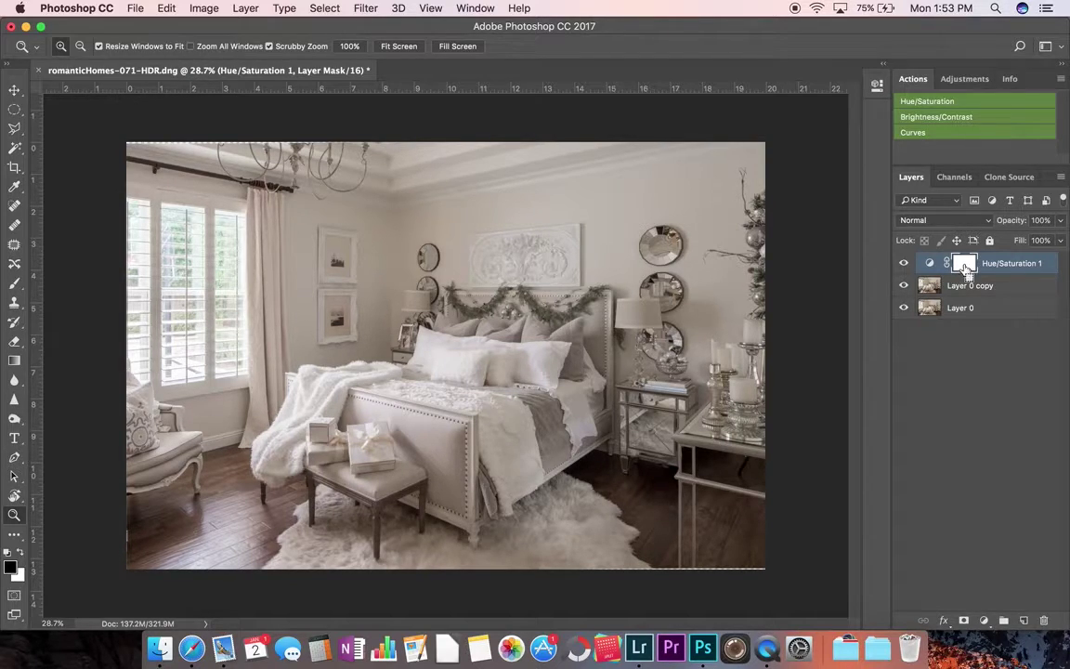
key("super+i")
Step: Paint white on the mask over the bedroom walls and ceiling with a soft brush of about 1100 px at 10% flow
key("b")
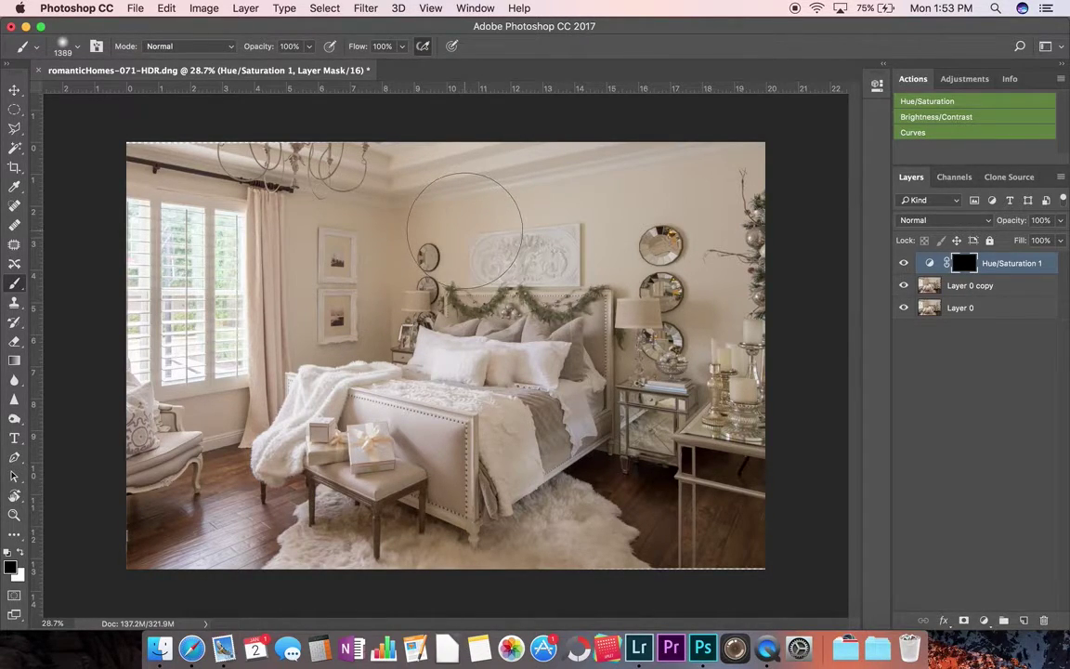
mouse_move(458, 228)
left_mouse_down()
mouse_move(469, 231)
mouse_move(419, 245)
mouse_move(477, 246)
mouse_move(409, 232)
mouse_move(447, 248)
mouse_move(430, 251)
left_mouse_up()
key("x")
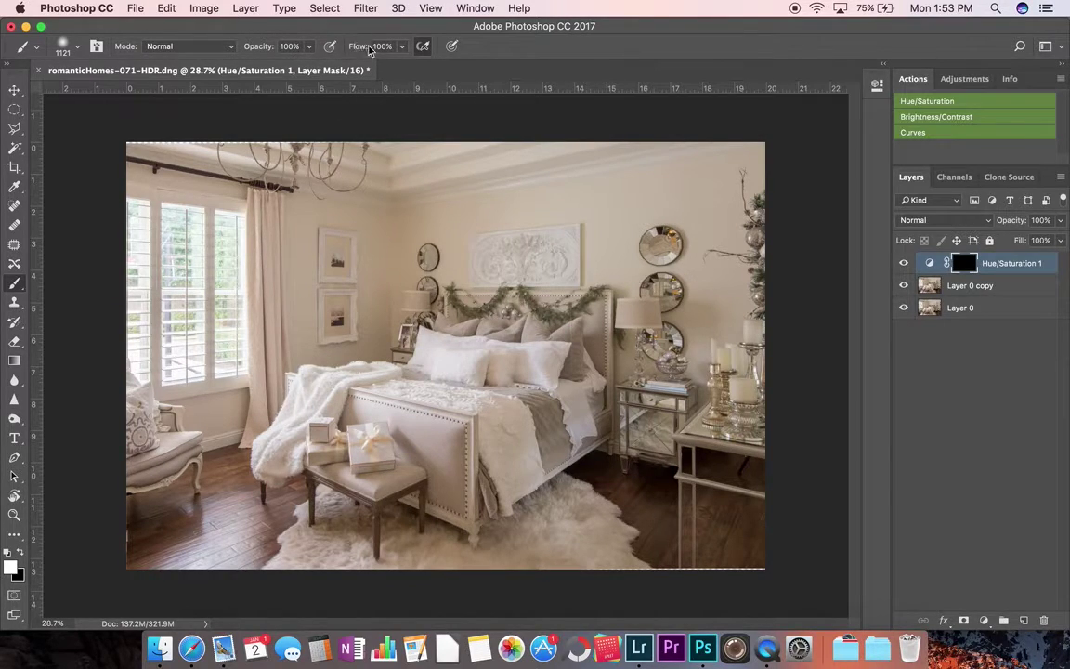
left_click(423, 47)
left_click(385, 46)
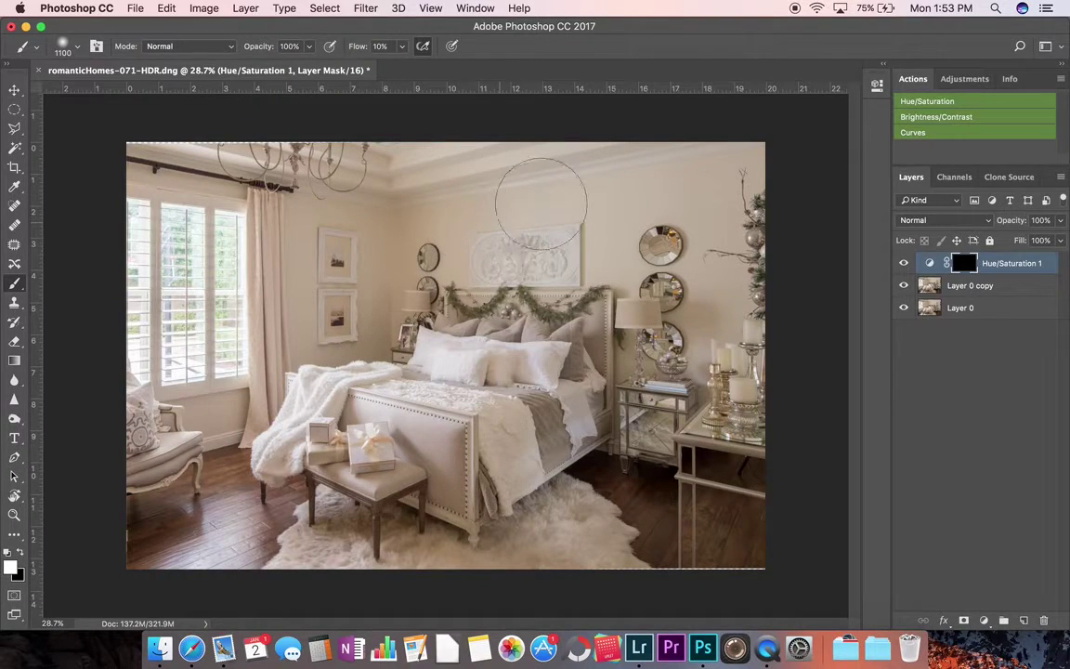
mouse_move(611, 202)
left_mouse_down()
mouse_move(474, 200)
mouse_move(485, 231)
mouse_move(446, 227)
mouse_move(562, 268)
left_mouse_up()
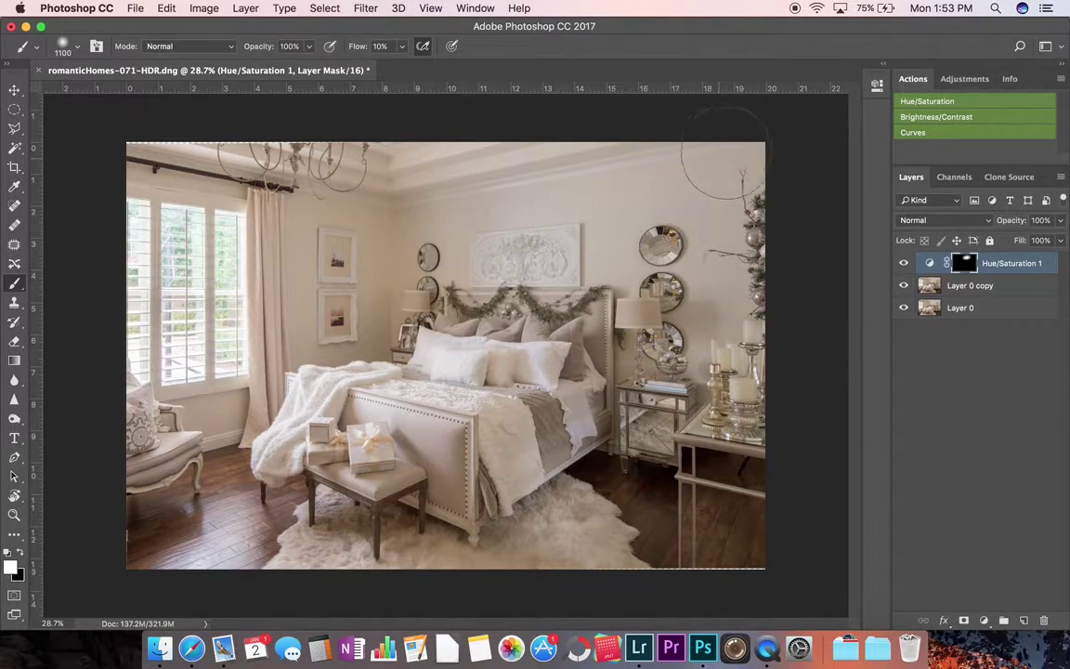
mouse_move(305, 154)
left_mouse_down()
mouse_move(108, 171)
mouse_move(365, 278)
left_mouse_up()
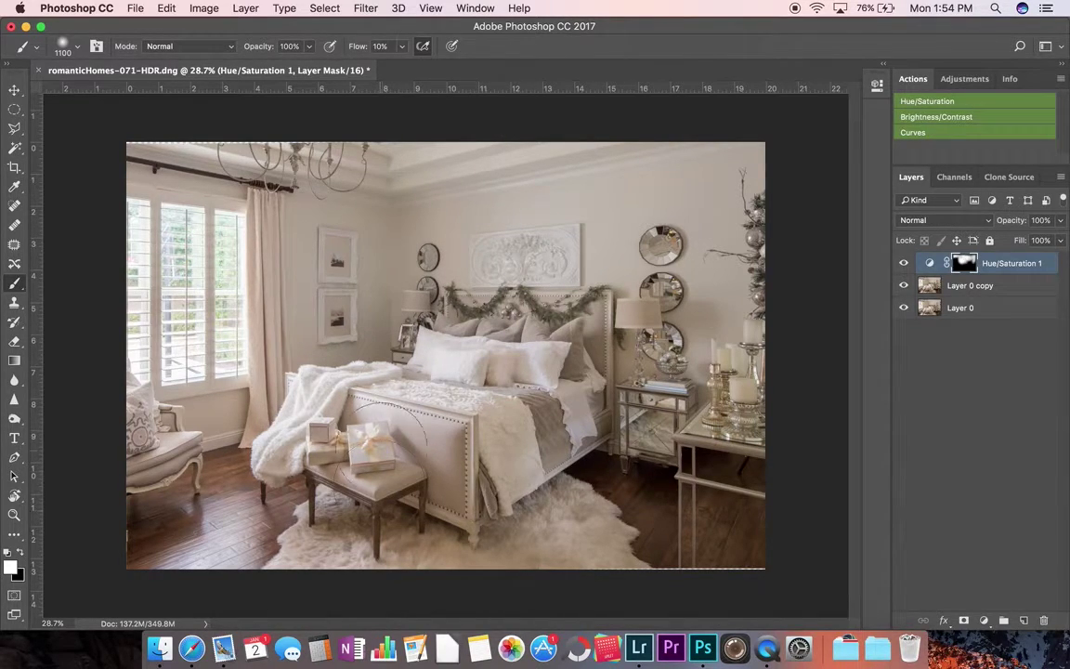
mouse_move(368, 209)
left_mouse_down()
mouse_move(543, 170)
mouse_move(537, 222)
mouse_move(638, 235)
mouse_move(721, 284)
left_mouse_up()
mouse_move(621, 351)
left_mouse_down()
mouse_move(588, 361)
mouse_move(619, 362)
mouse_move(576, 362)
left_mouse_up()
Step: Check the mask with the red overlay and paint white over the missed ceiling area around the chandelier
key("backslash")
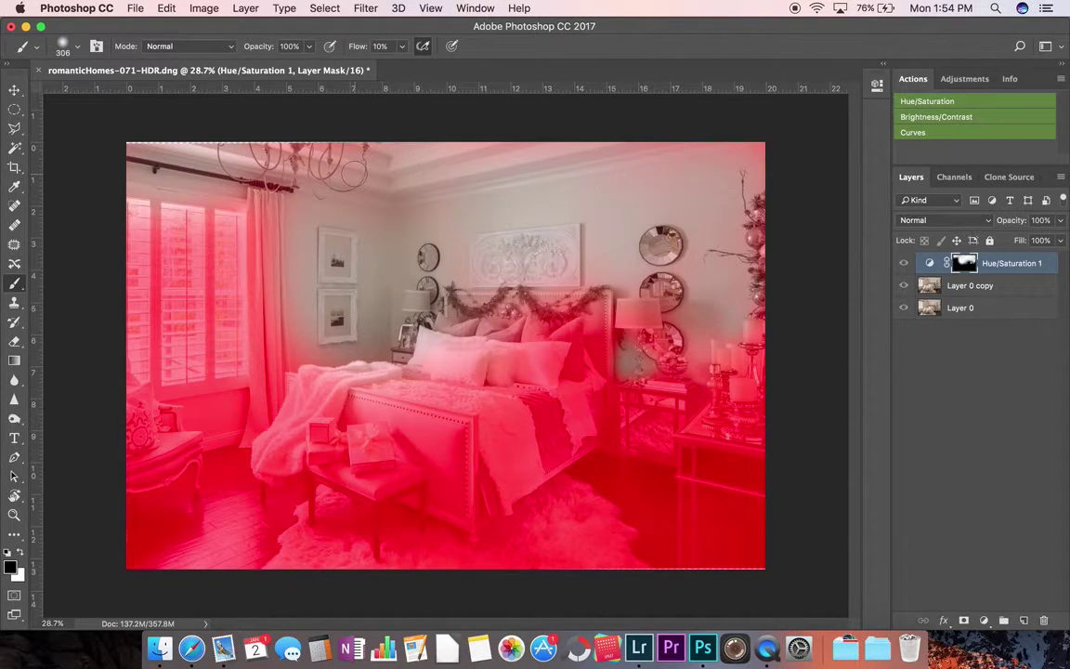
left_click_drag(316, 147, 362, 149)
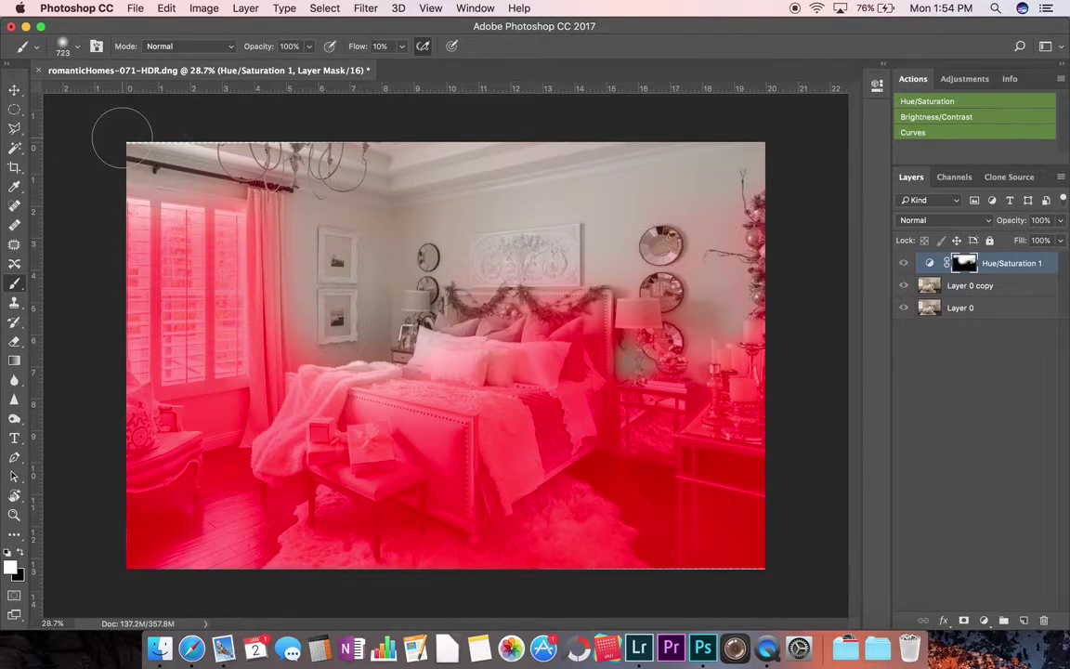
key("backslash")
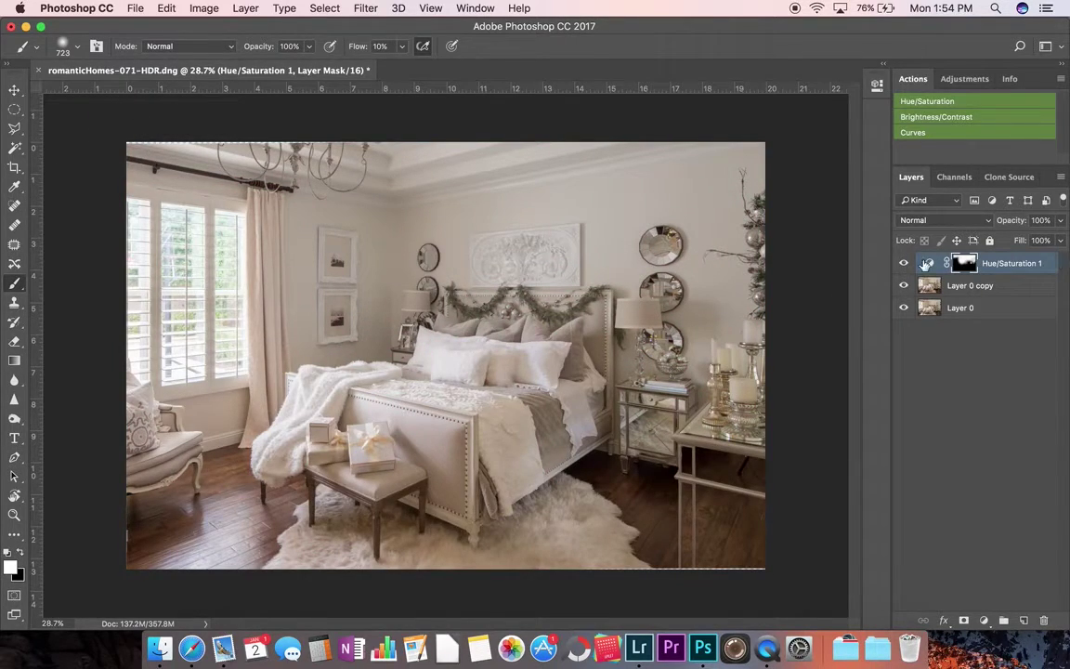
Step: Paint black on the Hue/Saturation mask over the upper framed picture with a soft 223 px brush to restore its original colour
left_click_drag(340, 260, 462, 264)
left_click_drag(401, 337, 404, 355)
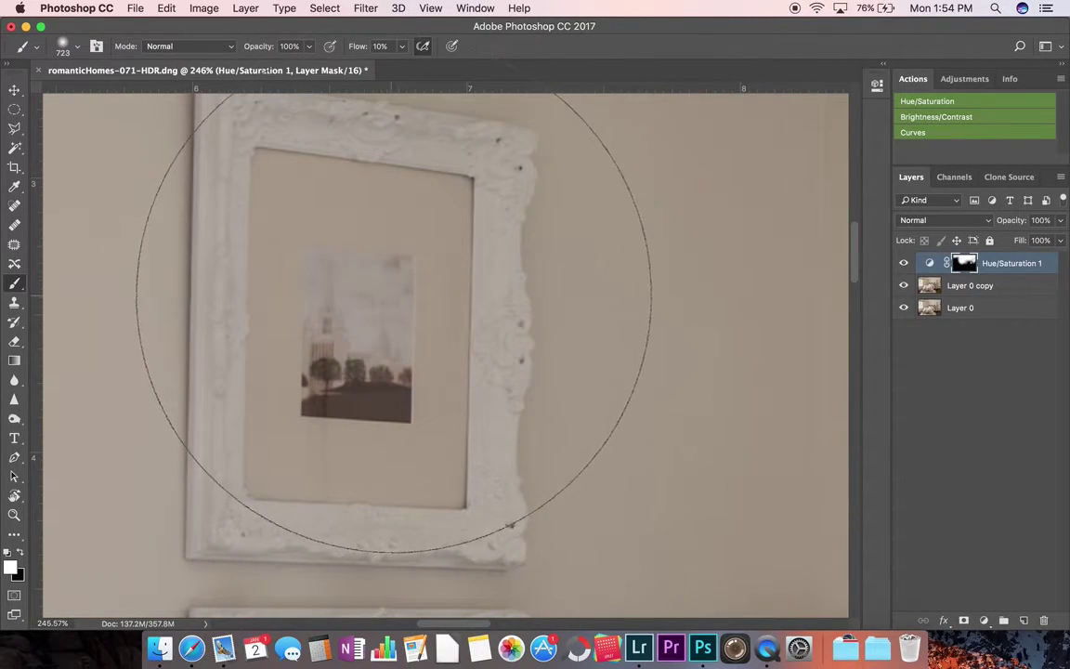
mouse_move(409, 294)
left_mouse_down()
mouse_move(194, 319)
mouse_move(442, 275)
mouse_move(459, 292)
mouse_move(277, 311)
mouse_move(364, 294)
left_mouse_up()
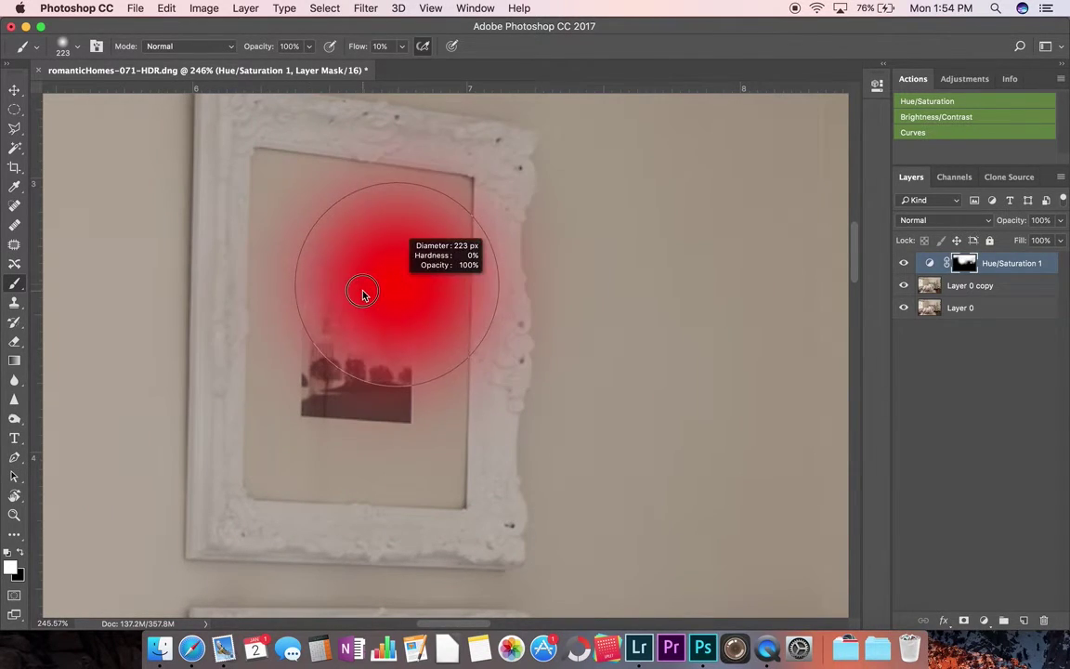
key("x")
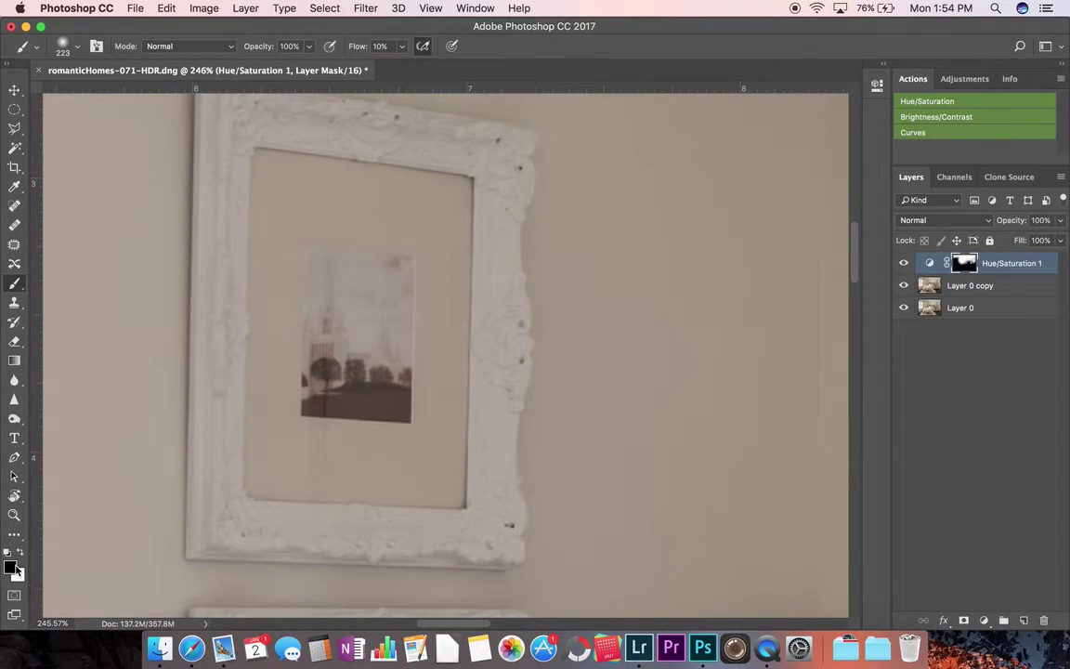
mouse_move(309, 240)
left_mouse_down()
mouse_move(288, 246)
mouse_move(302, 240)
mouse_move(318, 273)
mouse_move(430, 192)
mouse_move(382, 394)
mouse_move(407, 475)
mouse_move(331, 482)
mouse_move(294, 398)
mouse_move(288, 318)
mouse_move(319, 179)
mouse_move(425, 277)
mouse_move(414, 486)
mouse_move(273, 455)
mouse_move(246, 409)
mouse_move(409, 489)
mouse_move(429, 182)
left_mouse_up()
Step: Paint black on the mask over the lower framed picture to restore the original colour of its print and mat
key("space")
scroll(415, 465, "down", 5)
scroll(406, 377, "up", 2)
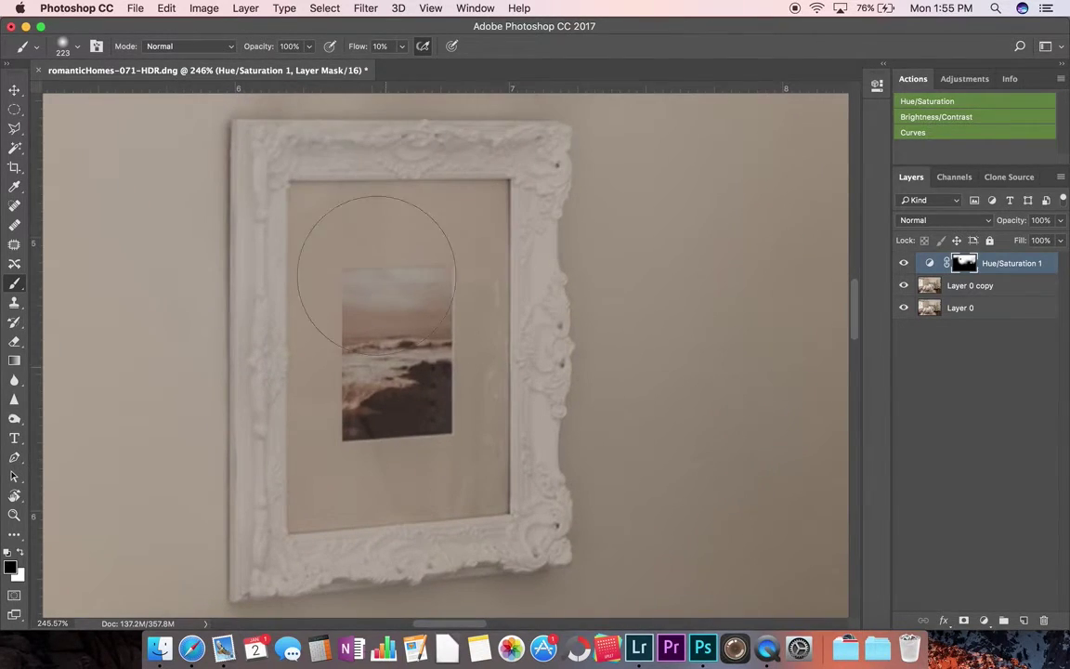
mouse_move(376, 254)
left_mouse_down()
mouse_move(460, 202)
mouse_move(460, 346)
mouse_move(432, 467)
mouse_move(452, 458)
mouse_move(456, 442)
mouse_move(377, 443)
mouse_move(341, 516)
mouse_move(339, 444)
mouse_move(321, 508)
mouse_move(337, 455)
mouse_move(347, 237)
mouse_move(384, 260)
mouse_move(432, 367)
left_mouse_up()
key("z")
left_click_drag(622, 295, 488, 379)
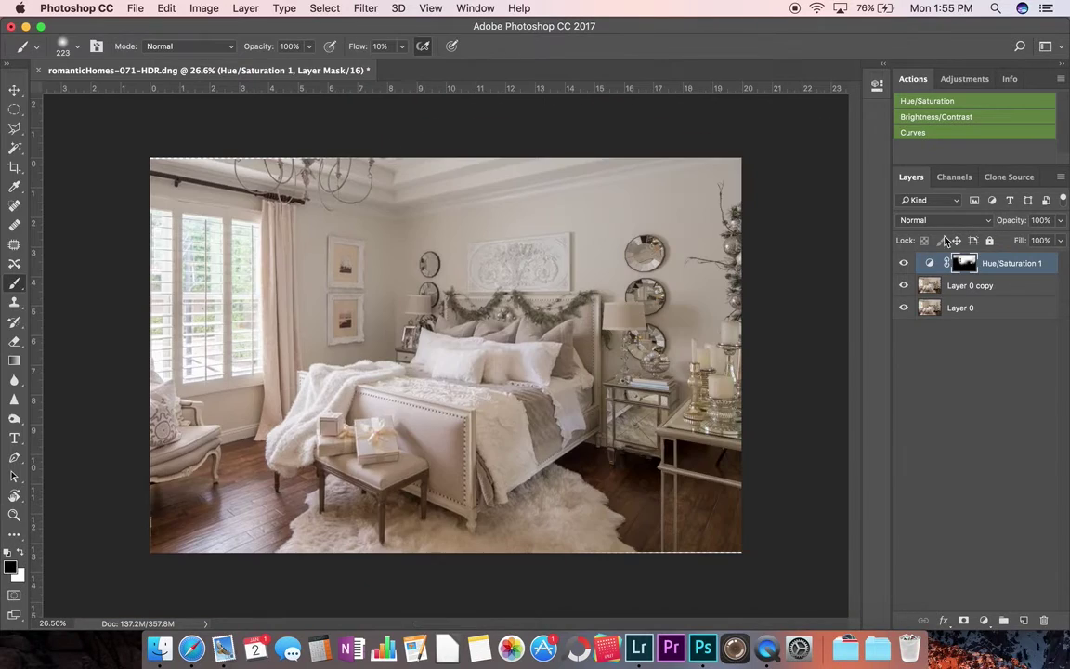
Step: Toggle the Hue/Saturation layer's visibility several times to compare the bedroom photo before and after the colour correction
left_click(904, 263)
left_click(904, 264)
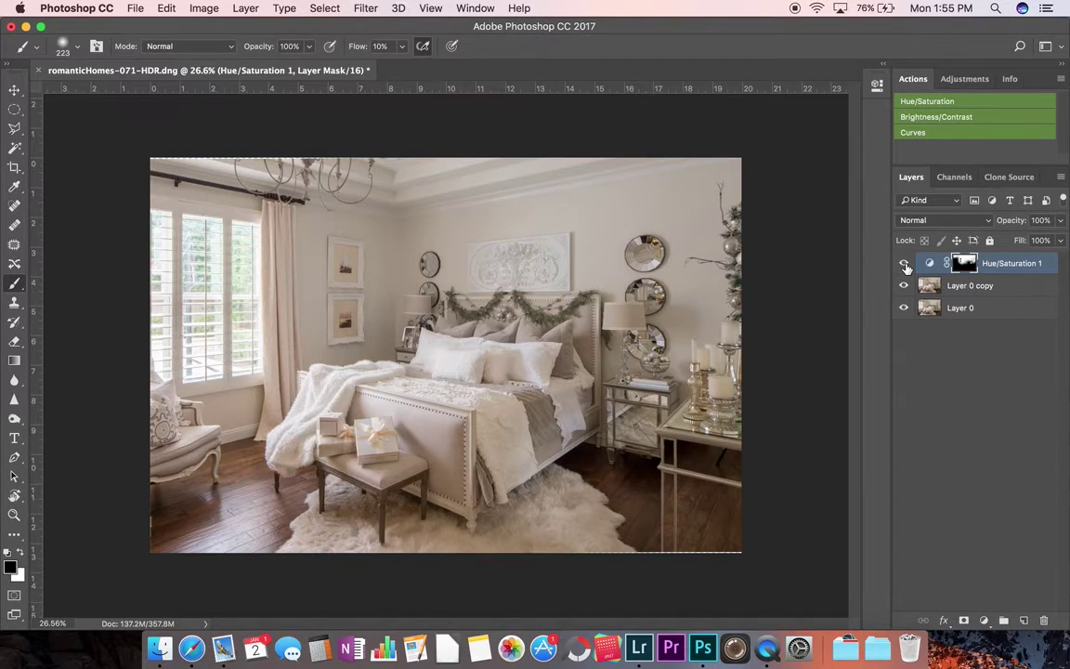
left_click(906, 266)
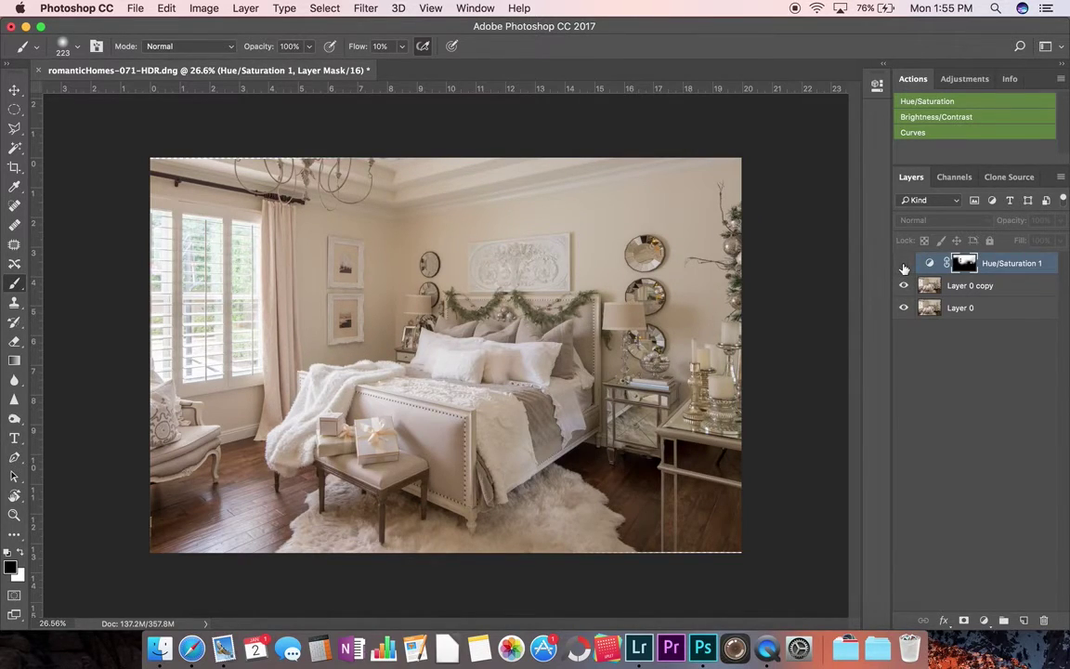
left_click(904, 265)
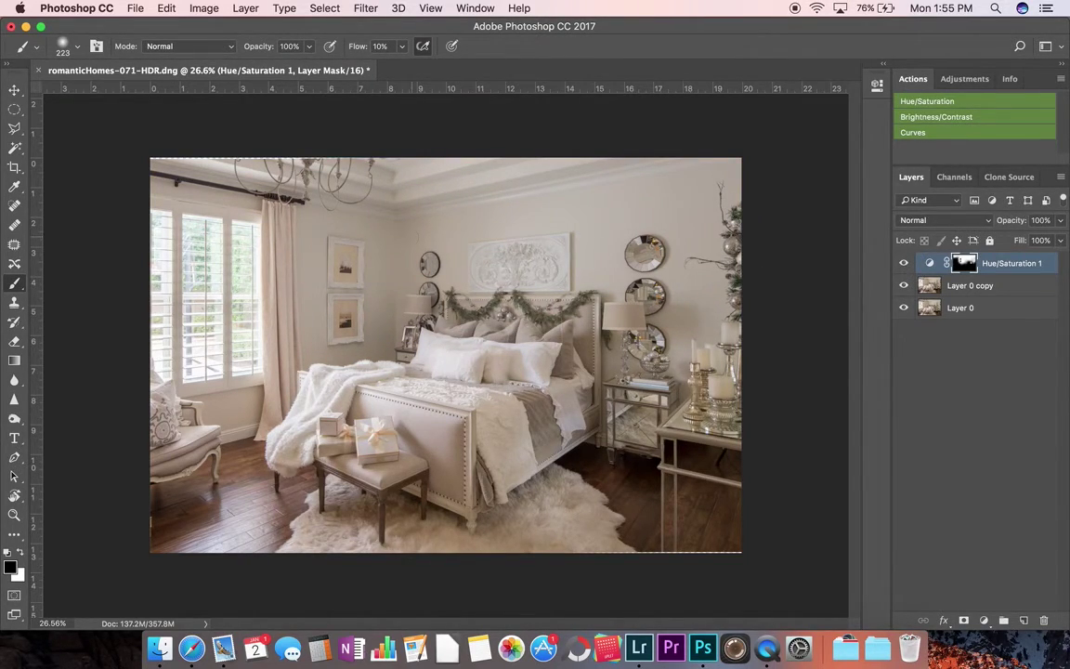
left_click(905, 266)
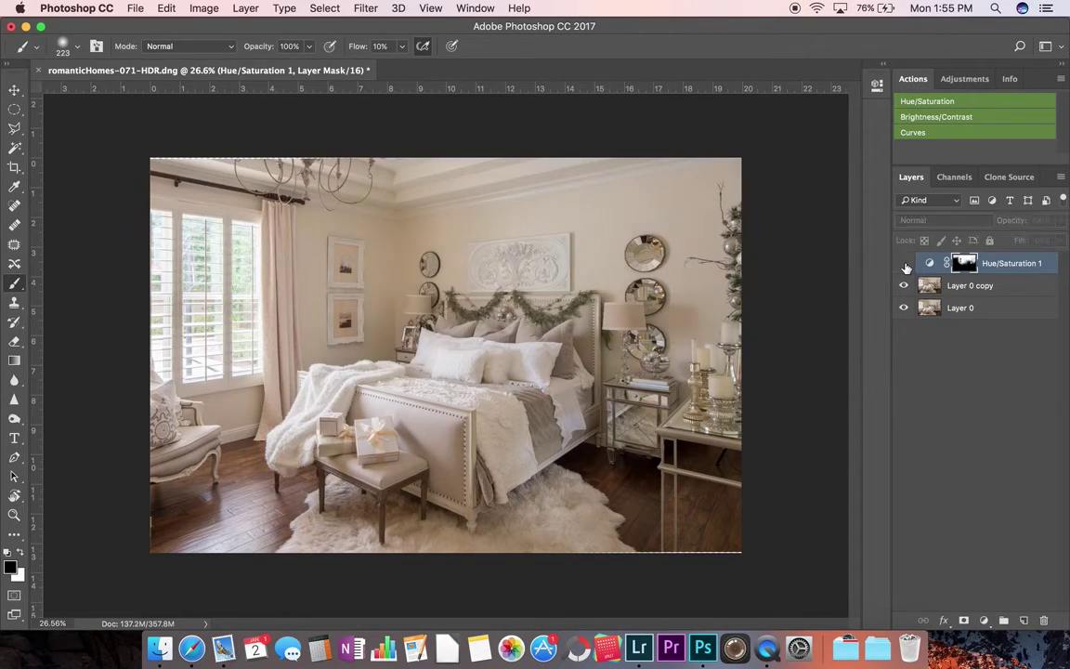